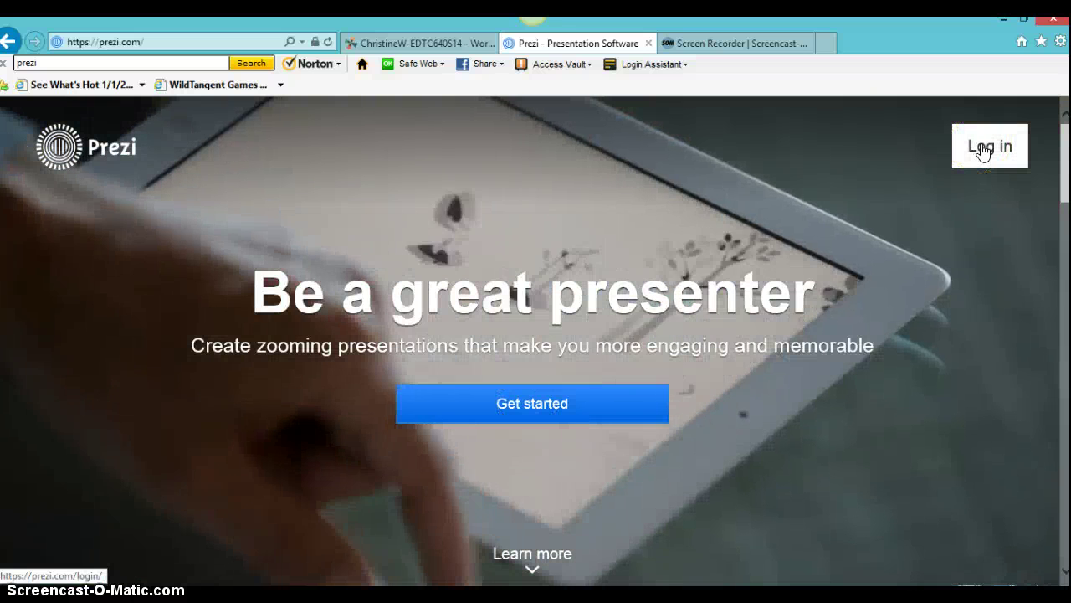
# Step: Enter the account e-mail and password on the Prezi login page
pyautogui.click(983, 149)
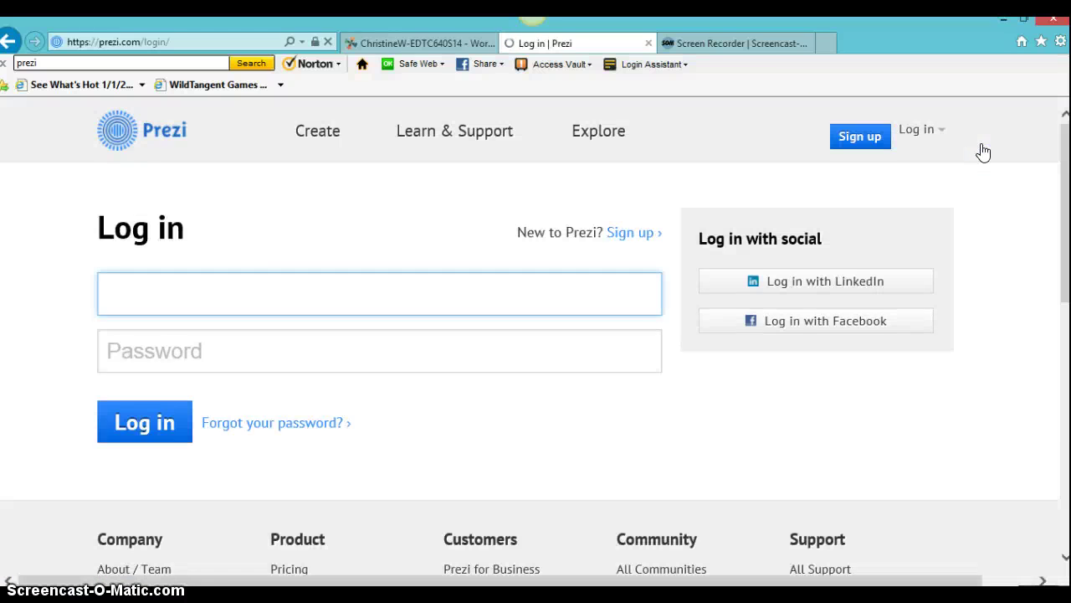
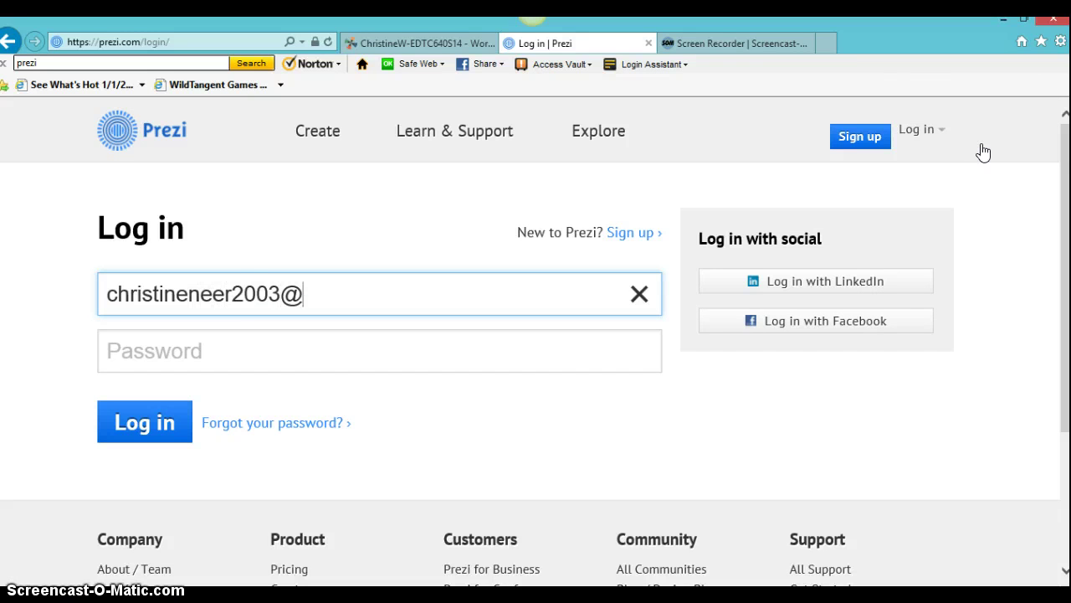
pyautogui.press('Tab')
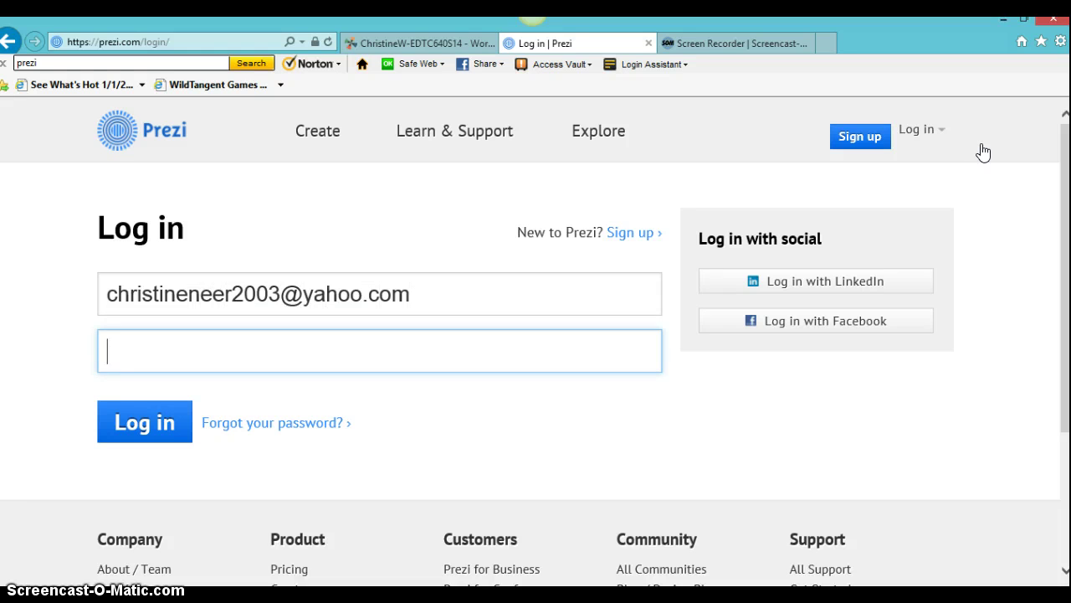
pyautogui.write('*******')
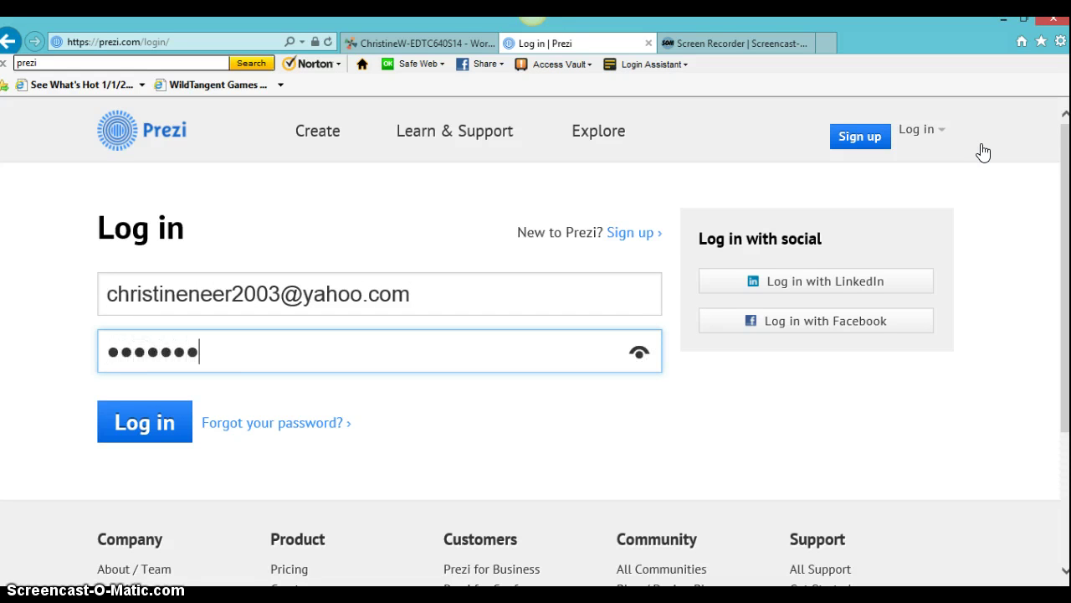
pyautogui.write('**')
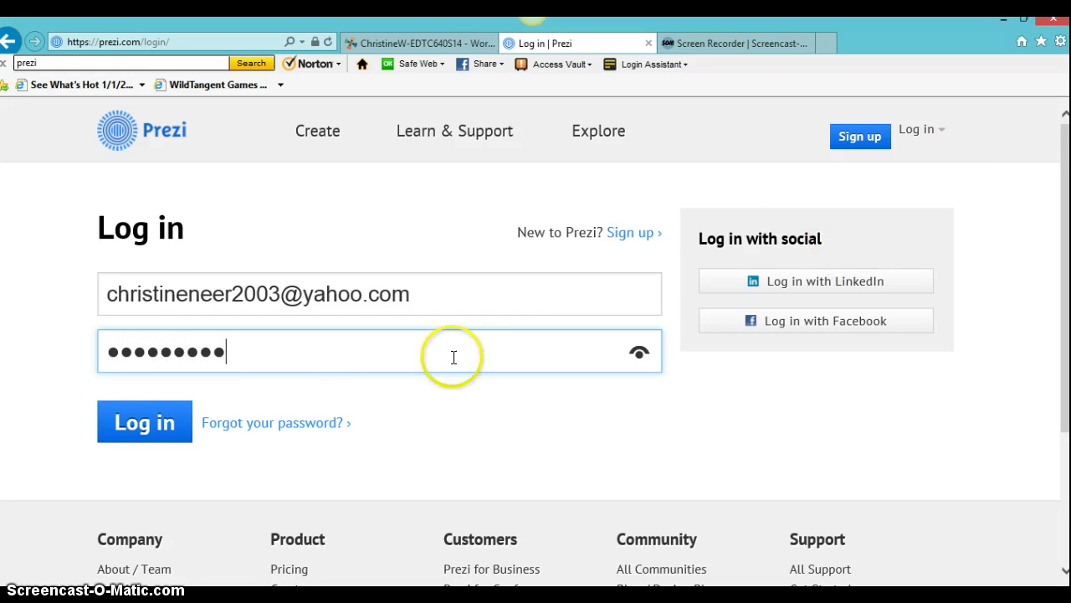
# Step: Sign in, close the SimplePass password bar, and create a New Prezi under All prezis
pyautogui.click(135, 435)
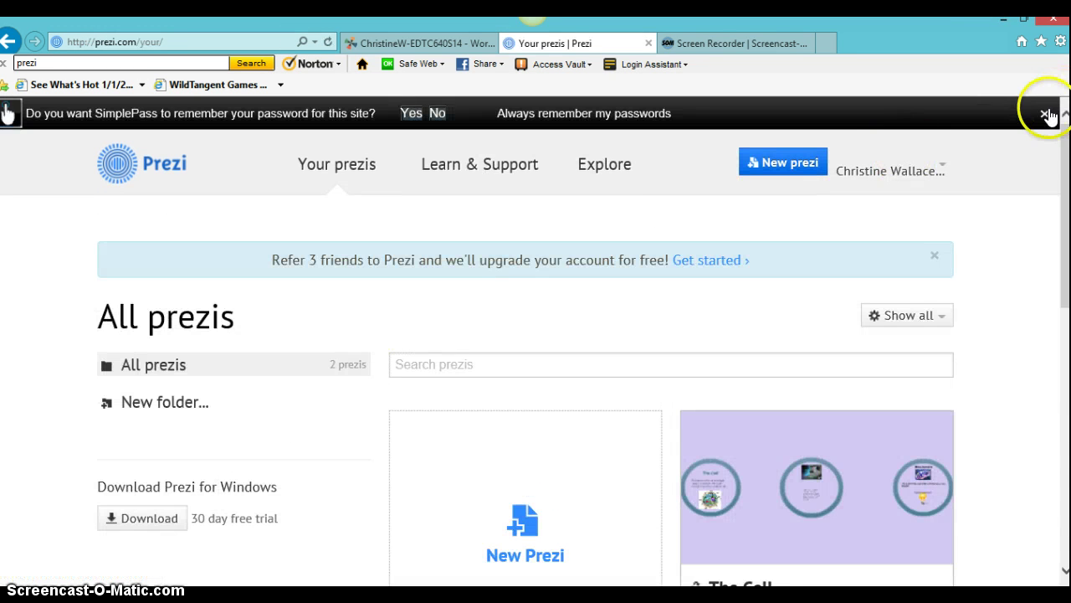
pyautogui.click(1045, 113)
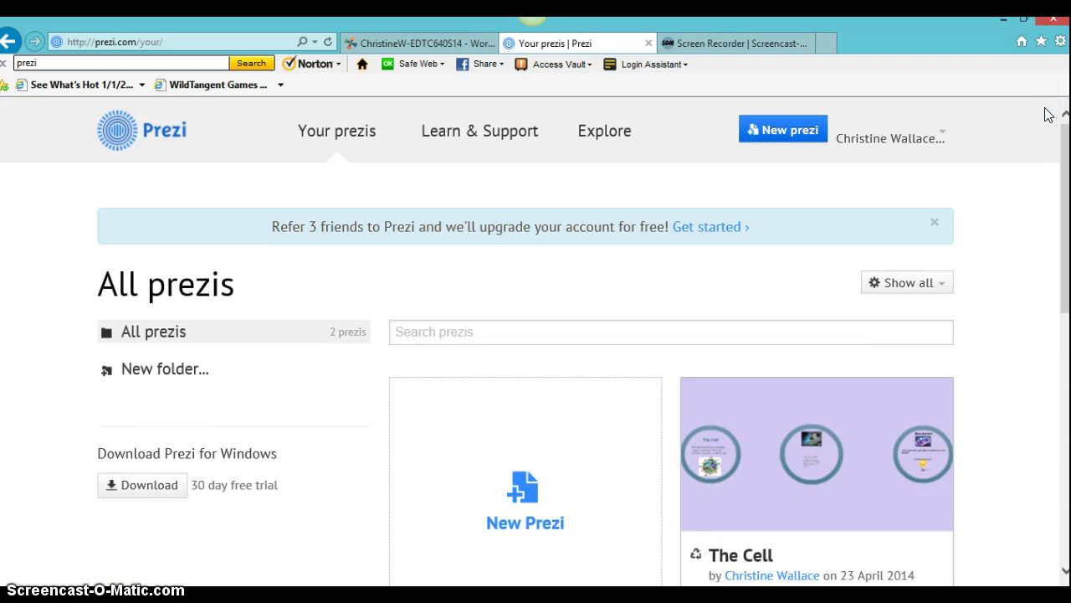
pyautogui.moveTo(1064, 131); pyautogui.dragTo(1064, 168)
pyautogui.scroll(-2, 535, 335)
pyautogui.scroll(3, 536, 335)
pyautogui.scroll(-1, 535, 334)
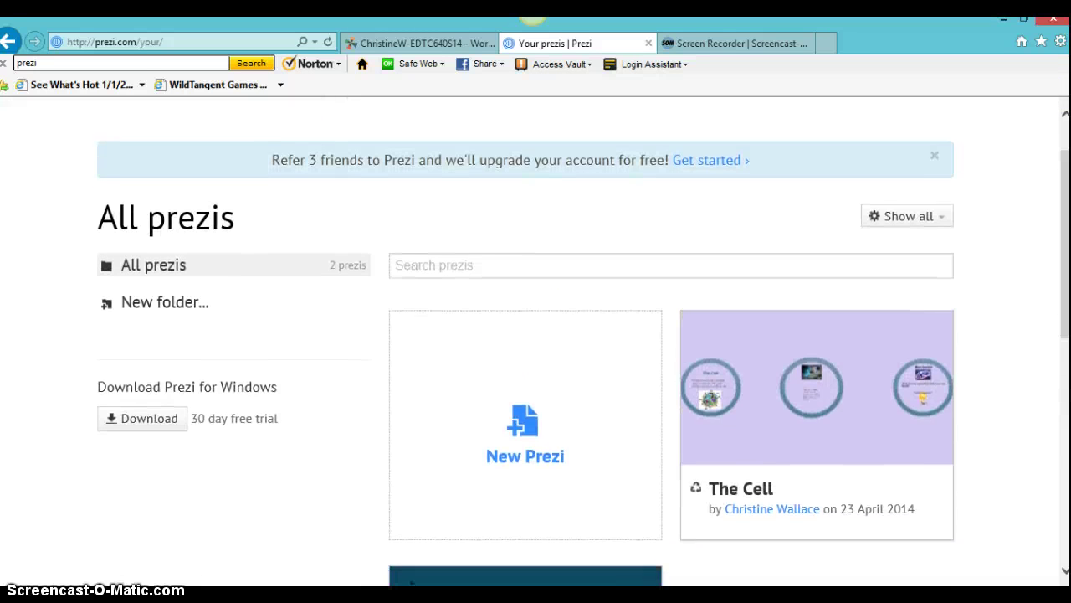
pyautogui.click(524, 421)
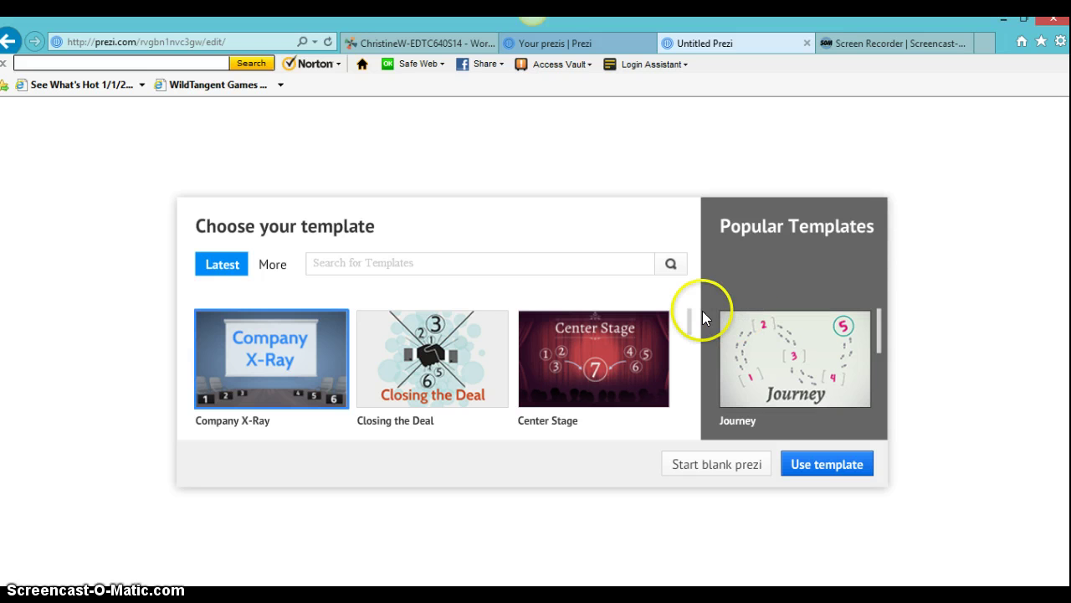
# Step: Choose Start blank prezi in the template chooser, skipping templates like Company X-Ray
pyautogui.scroll(-1, 691, 322)
pyautogui.moveTo(691, 317)
pyautogui.mouseDown()
pyautogui.moveTo(704, 424)
pyautogui.moveTo(698, 301)
pyautogui.mouseUp()
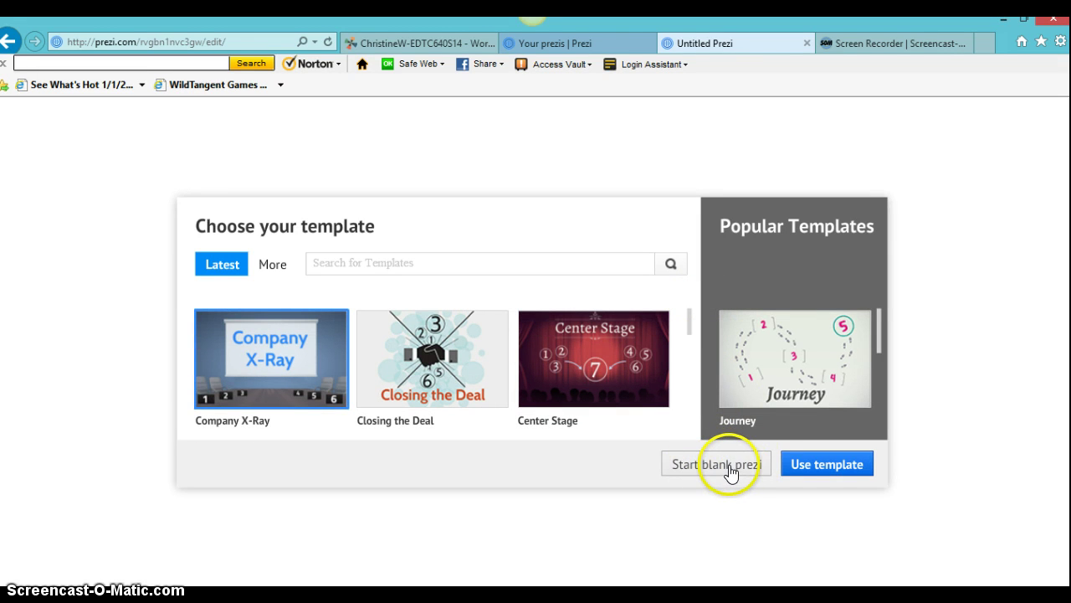
pyautogui.click(730, 469)
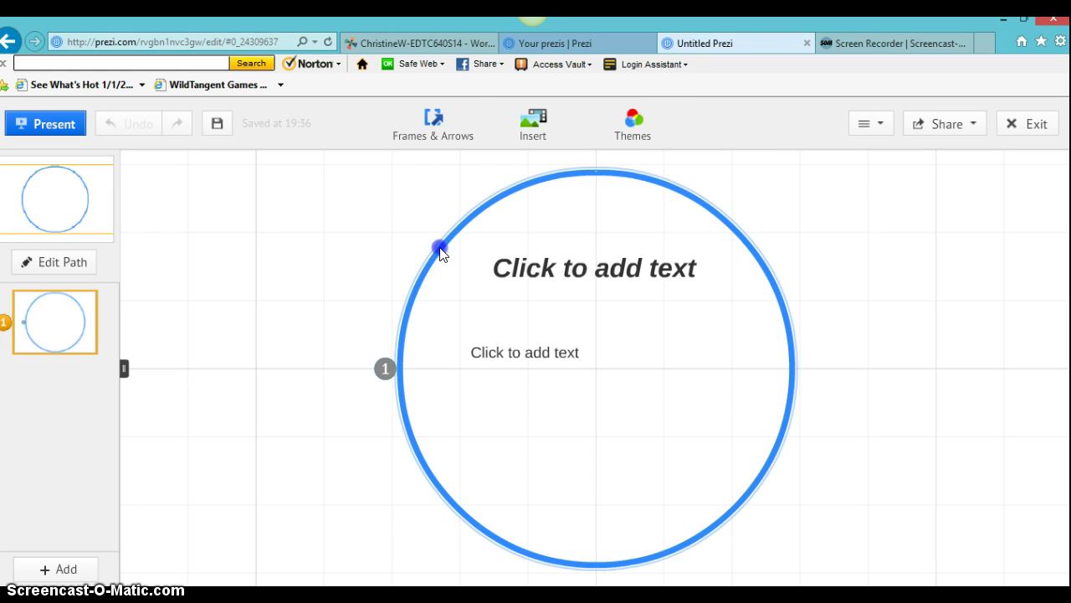
pyautogui.click(454, 126)
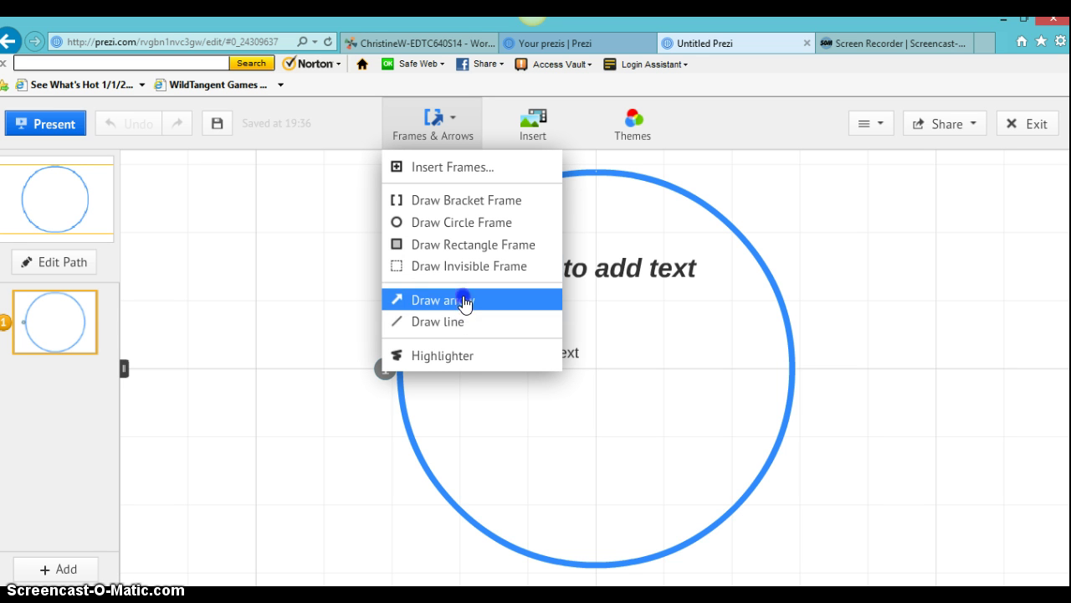
pyautogui.click(460, 357)
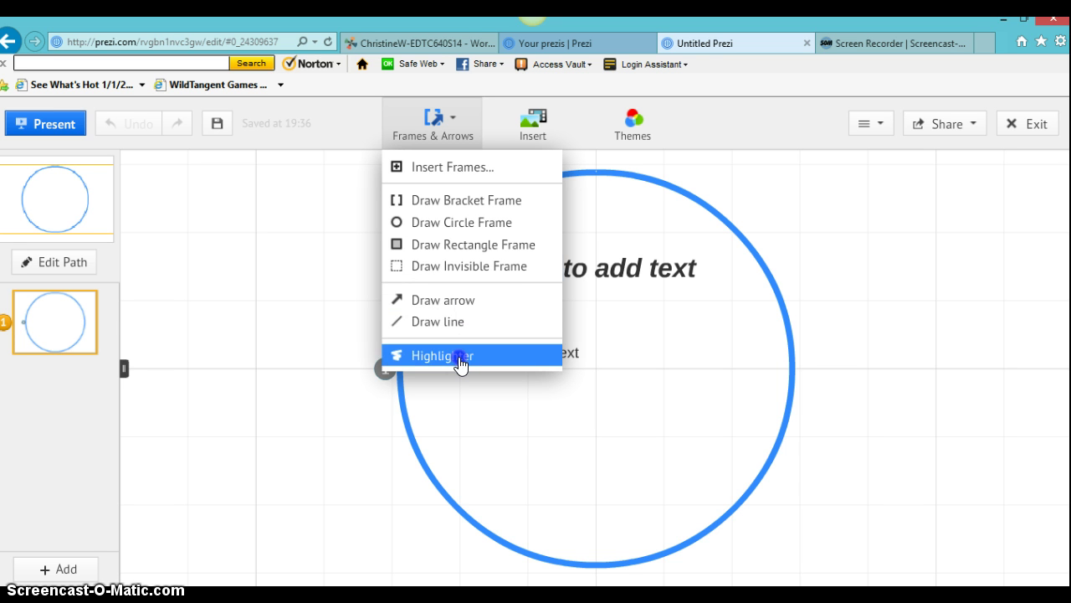
pyautogui.click(823, 184)
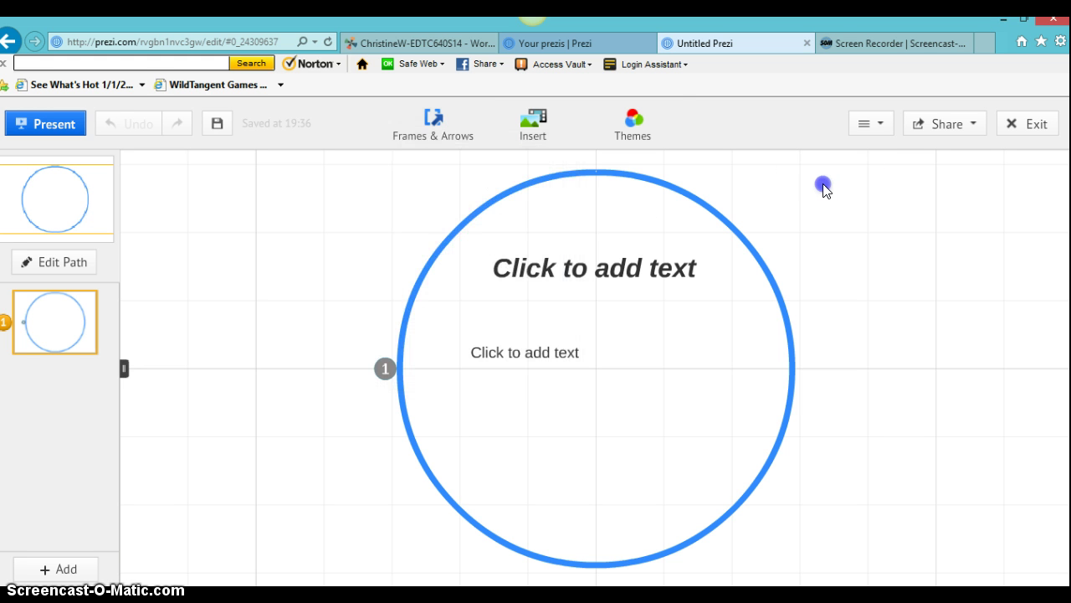
# Step: Launch the Theme Wizard via Customize Current Theme in the Themes panel
pyautogui.click(658, 124)
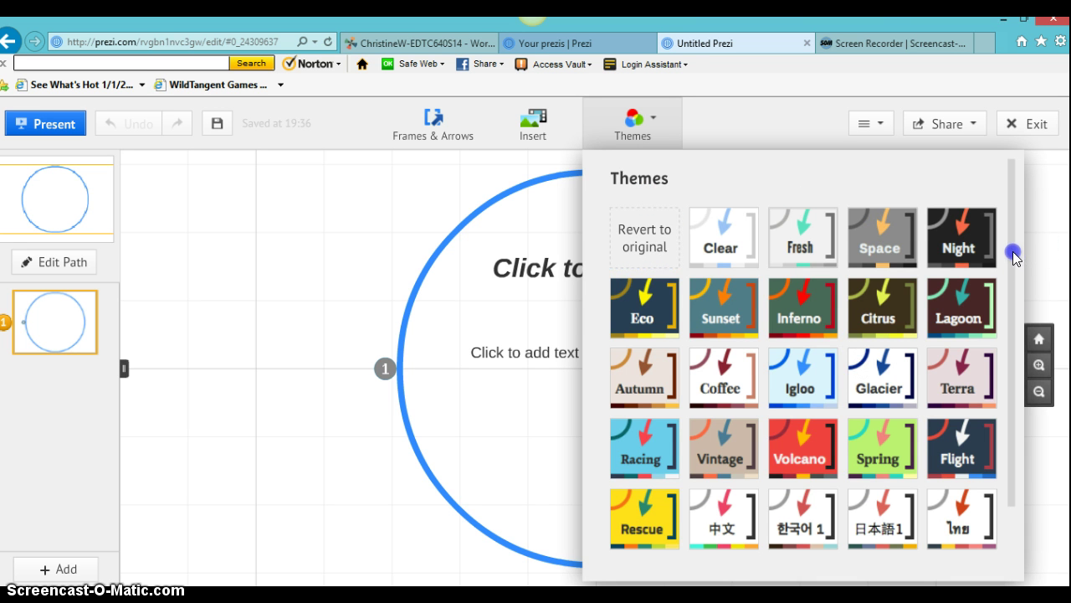
pyautogui.scroll(-1, 1015, 262)
pyautogui.click(1017, 339)
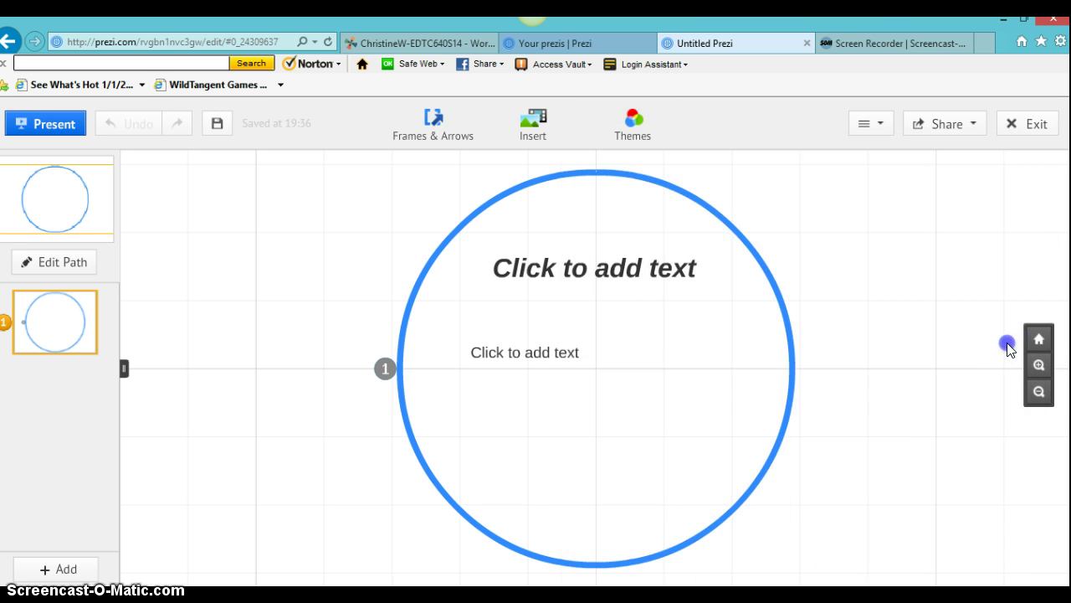
pyautogui.click(650, 120)
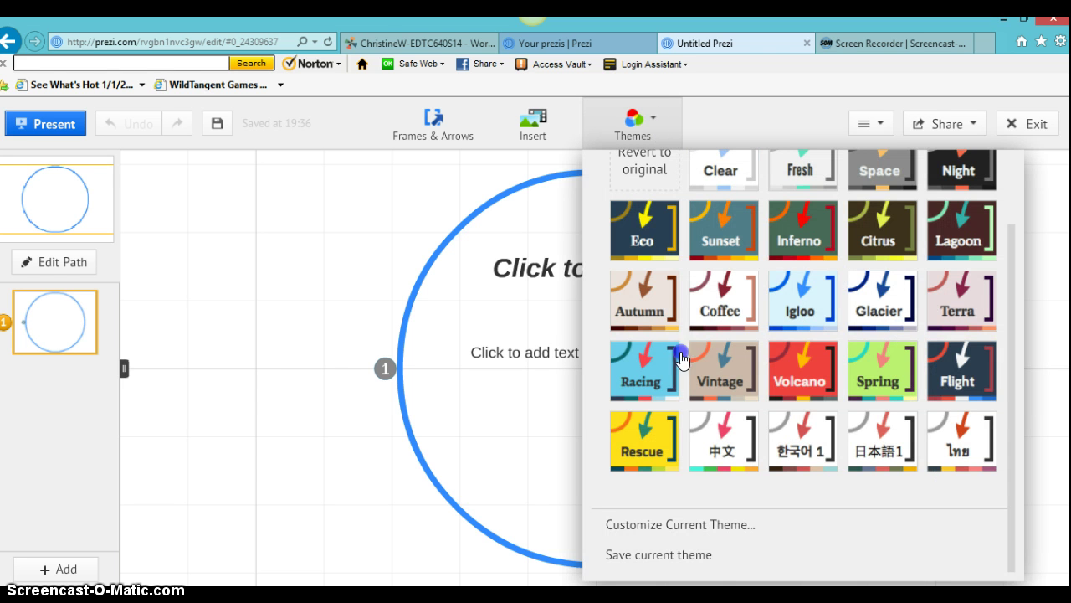
pyautogui.click(683, 527)
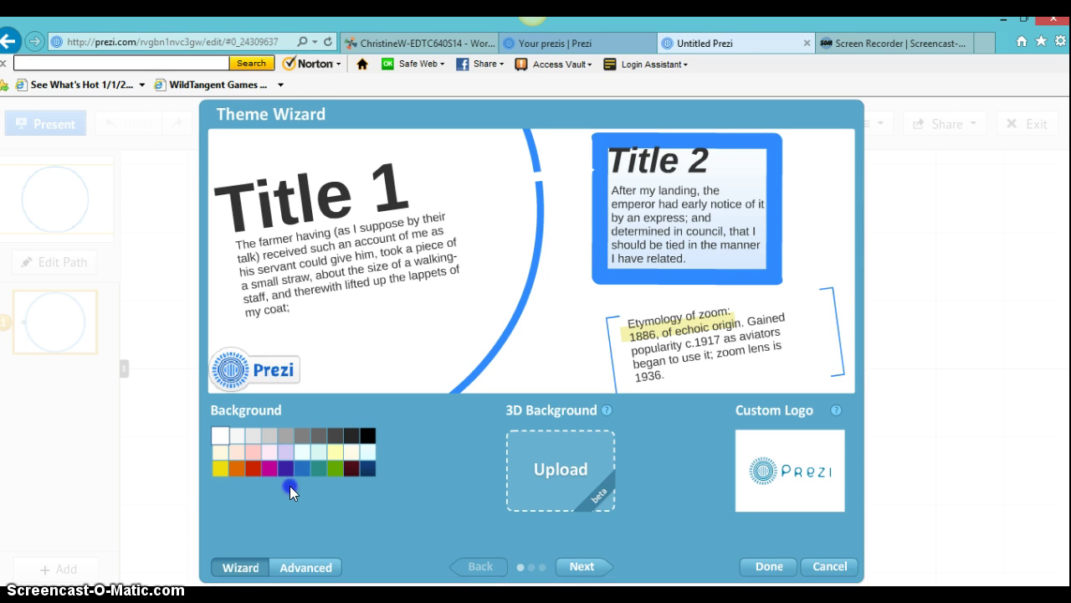
# Step: Keep a white background after previewing dark blue, grey and maroon, then go to Fonts & Colors
pyautogui.click(288, 464)
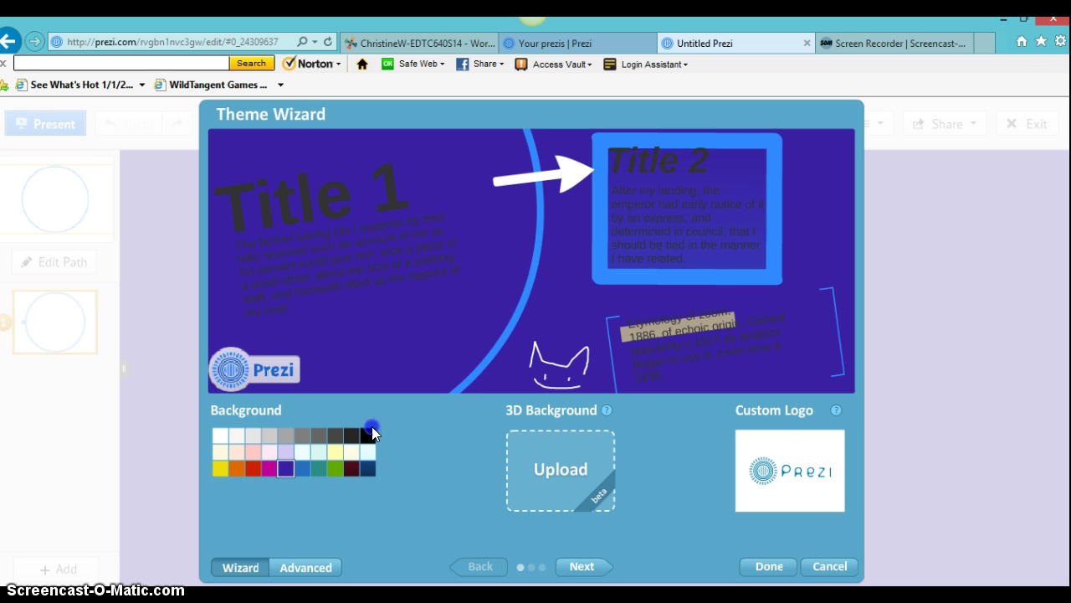
pyautogui.click(322, 434)
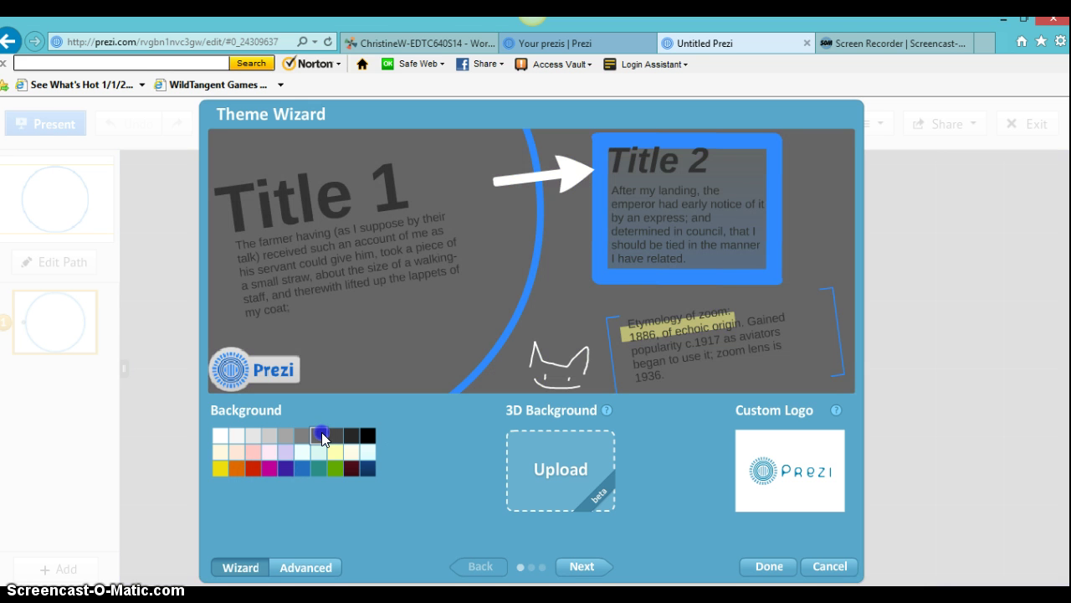
pyautogui.click(351, 469)
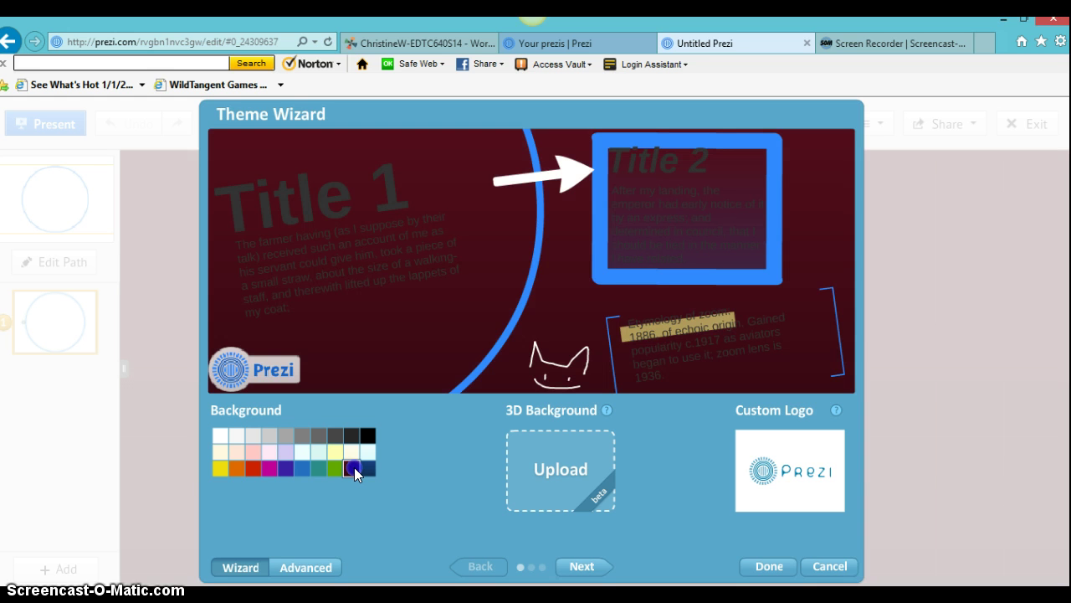
pyautogui.click(219, 435)
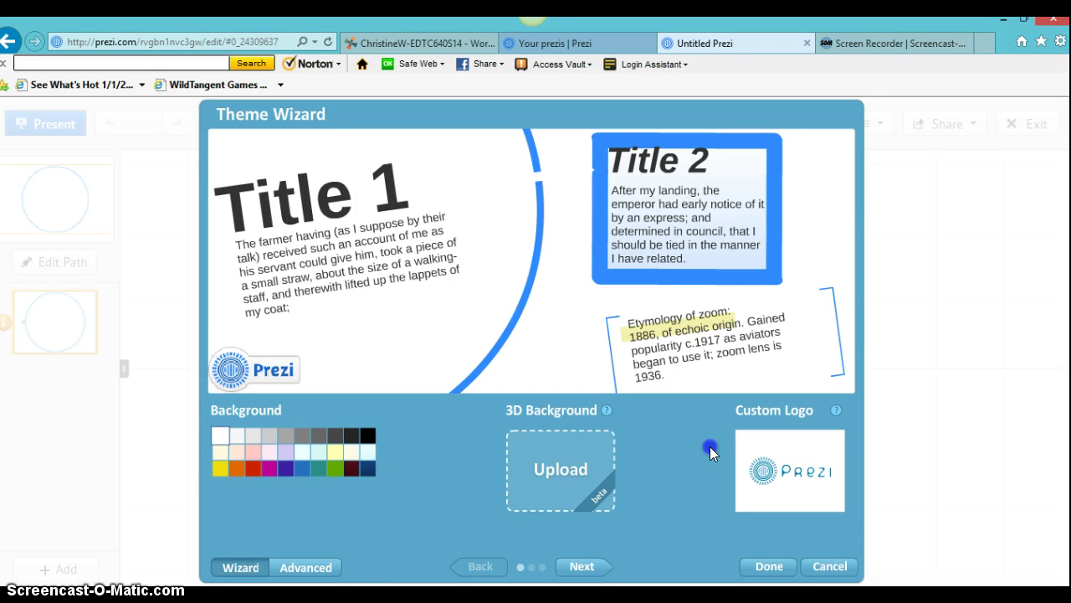
pyautogui.click(583, 567)
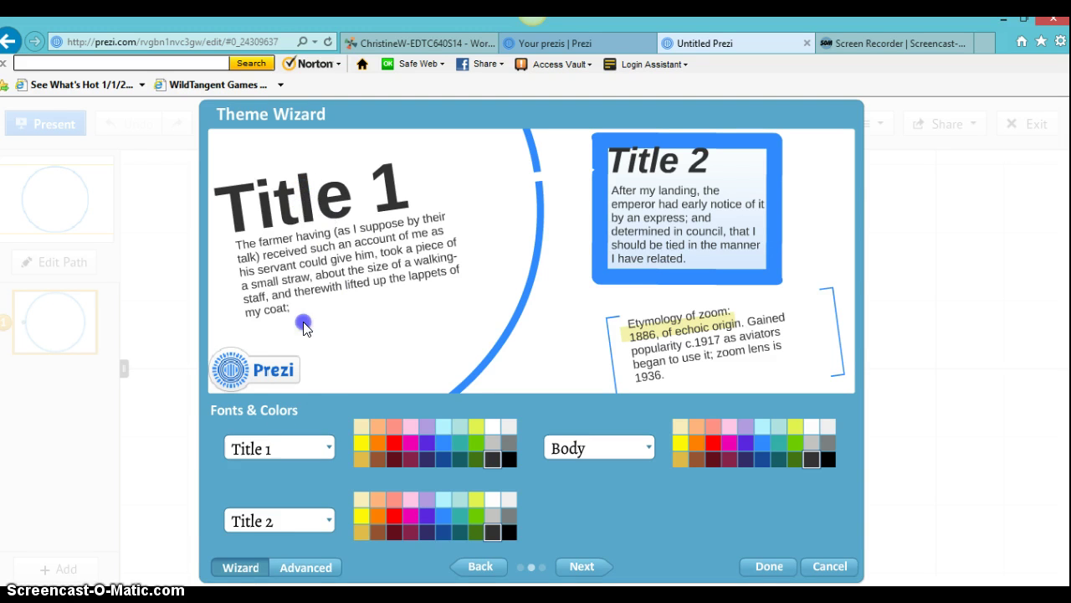
# Step: Set Title 1 text to black, keeping its font, after trying red and dark blue
pyautogui.click(327, 452)
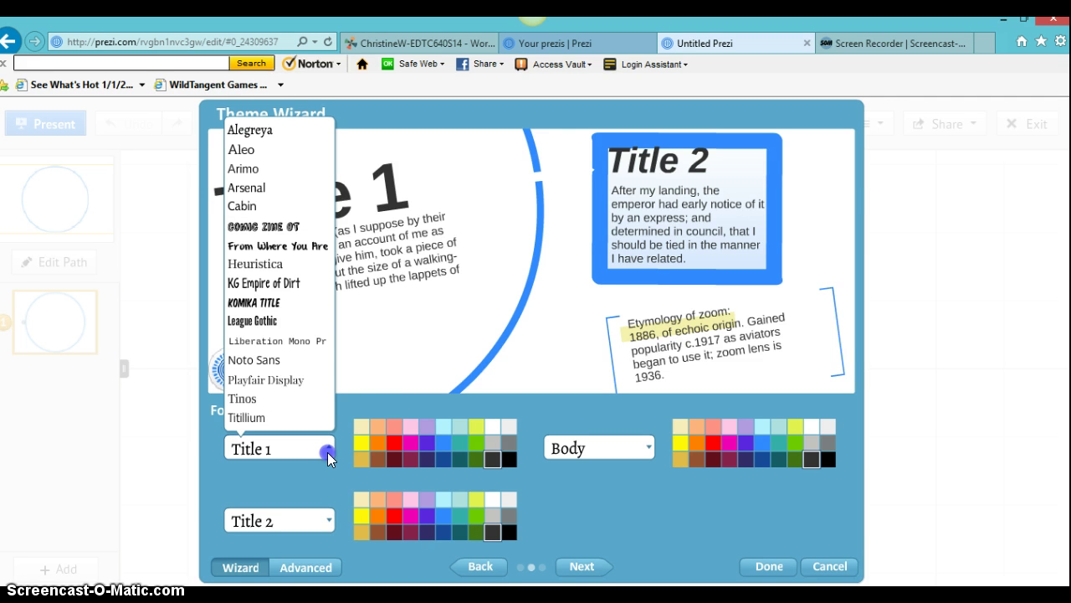
pyautogui.click(370, 402)
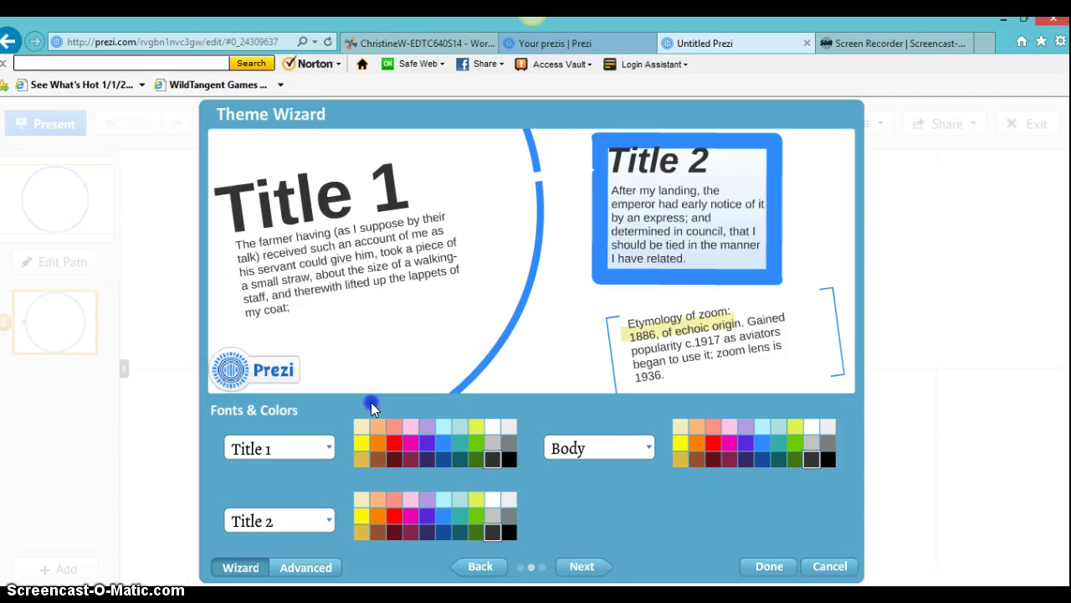
pyautogui.click(397, 442)
pyautogui.click(507, 460)
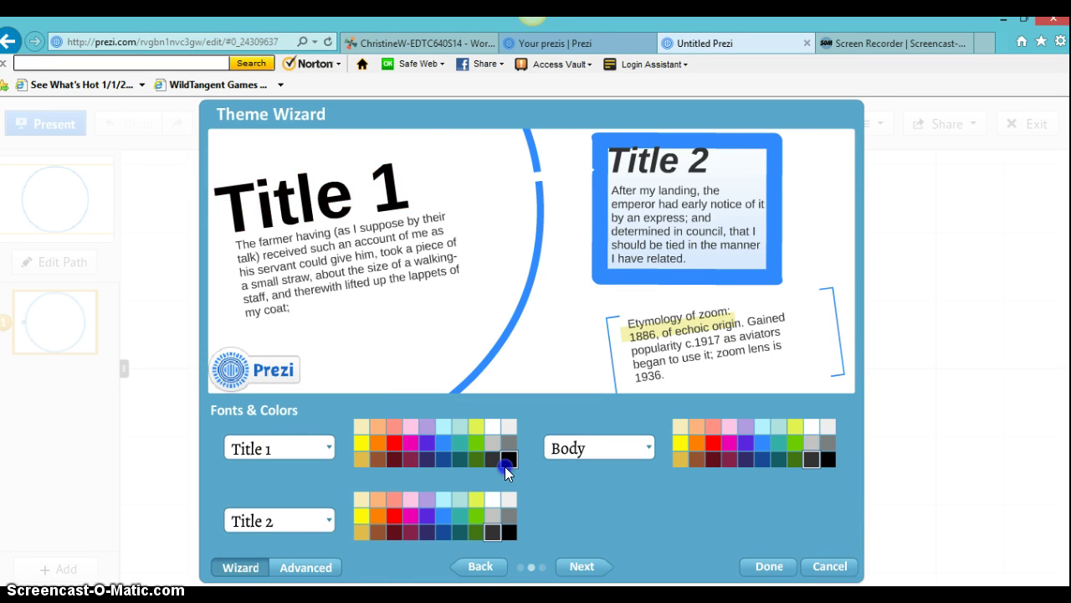
pyautogui.click(441, 460)
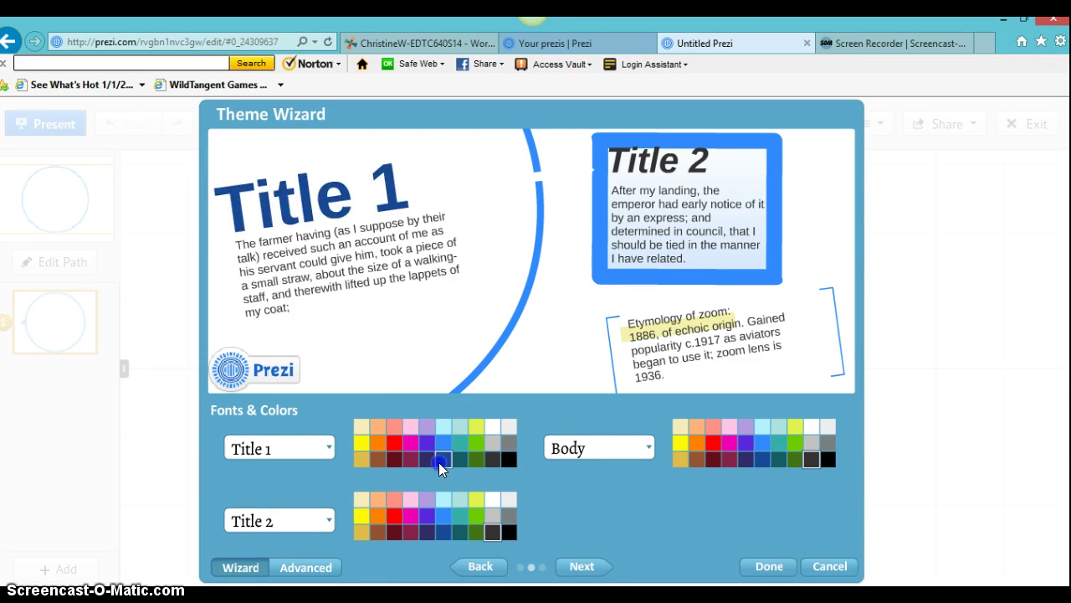
pyautogui.click(508, 461)
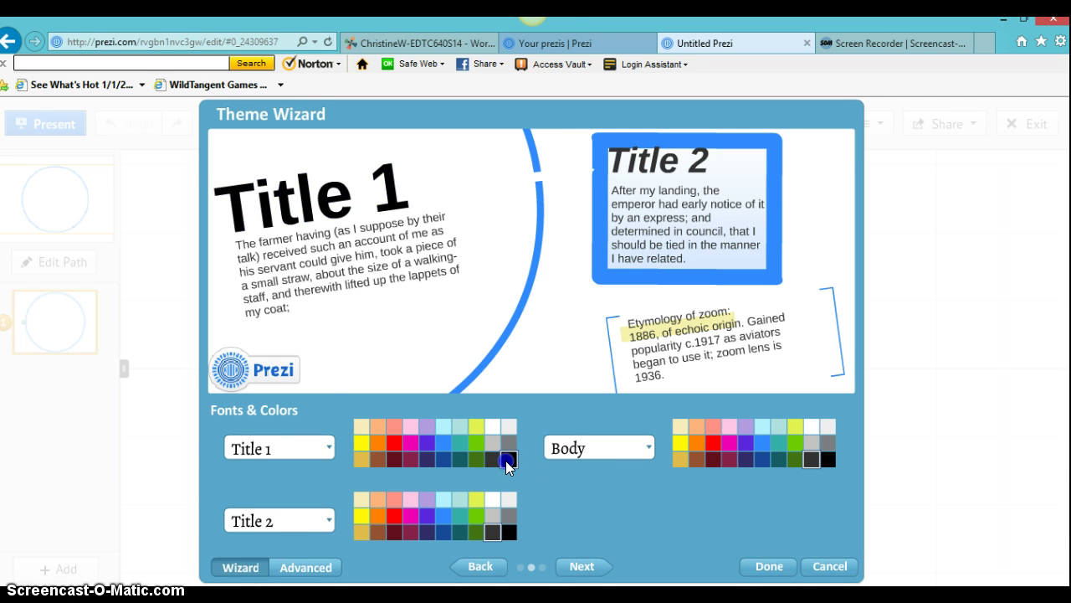
# Step: Set Title 2 to the Heuristica font with a near-black text colour
pyautogui.click(329, 521)
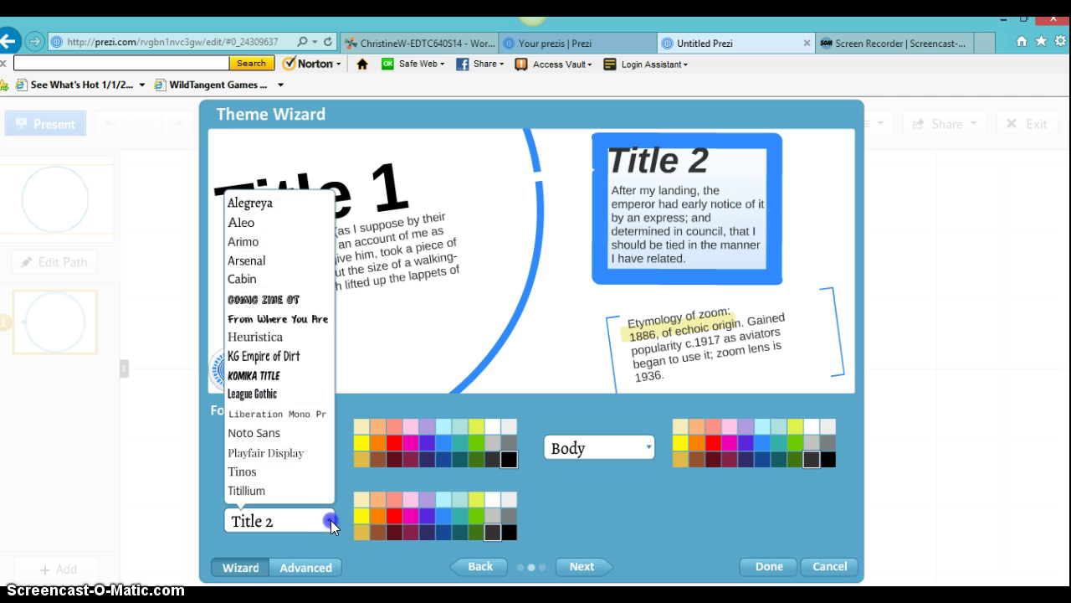
pyautogui.click(268, 339)
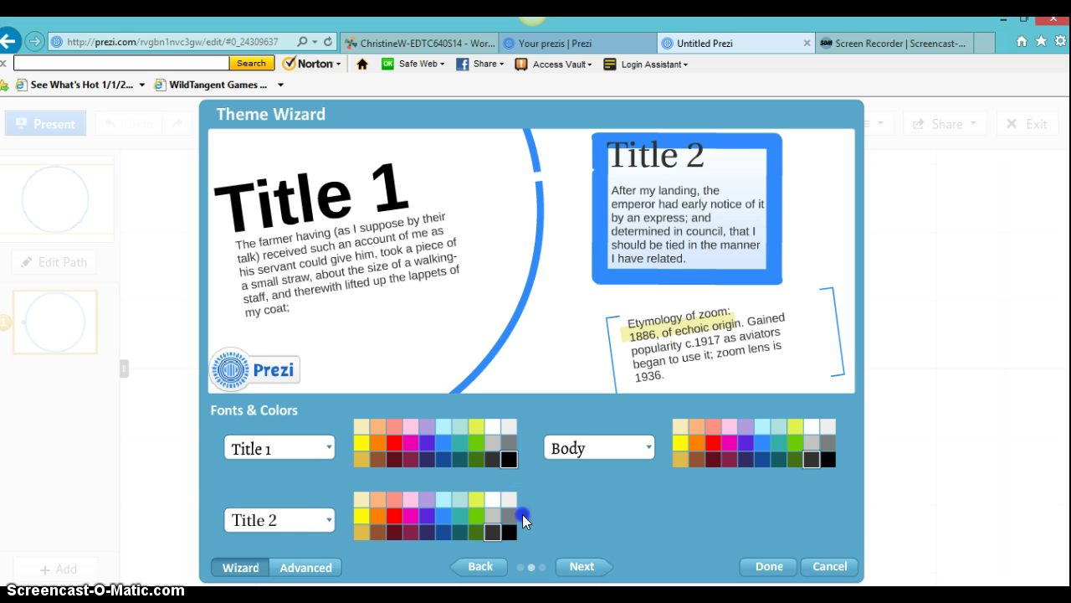
pyautogui.click(397, 503)
pyautogui.click(394, 533)
pyautogui.click(492, 533)
pyautogui.click(430, 532)
pyautogui.click(394, 533)
pyautogui.click(481, 529)
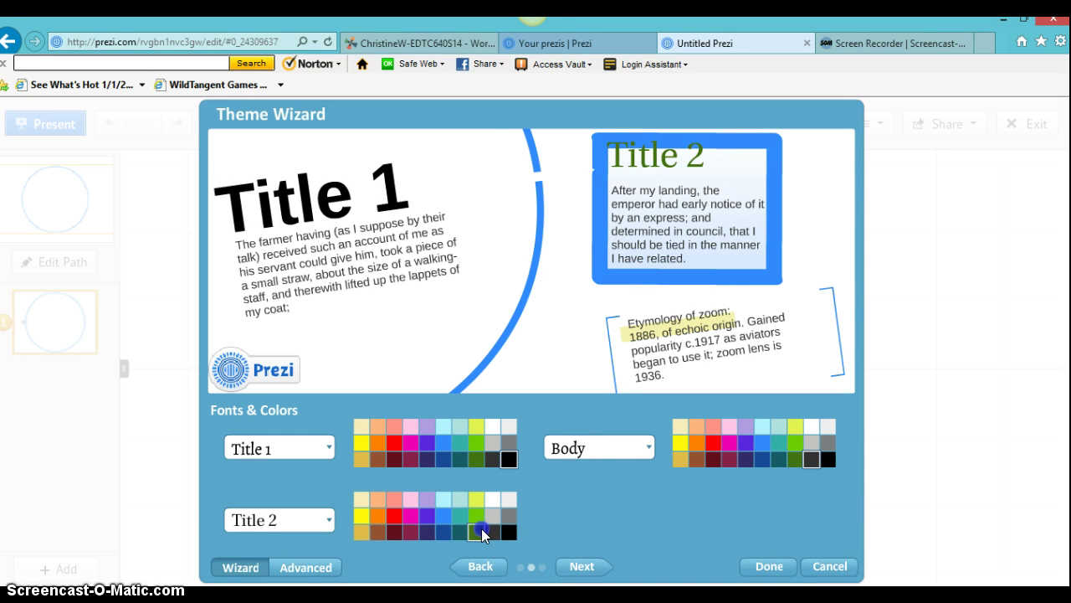
pyautogui.click(505, 534)
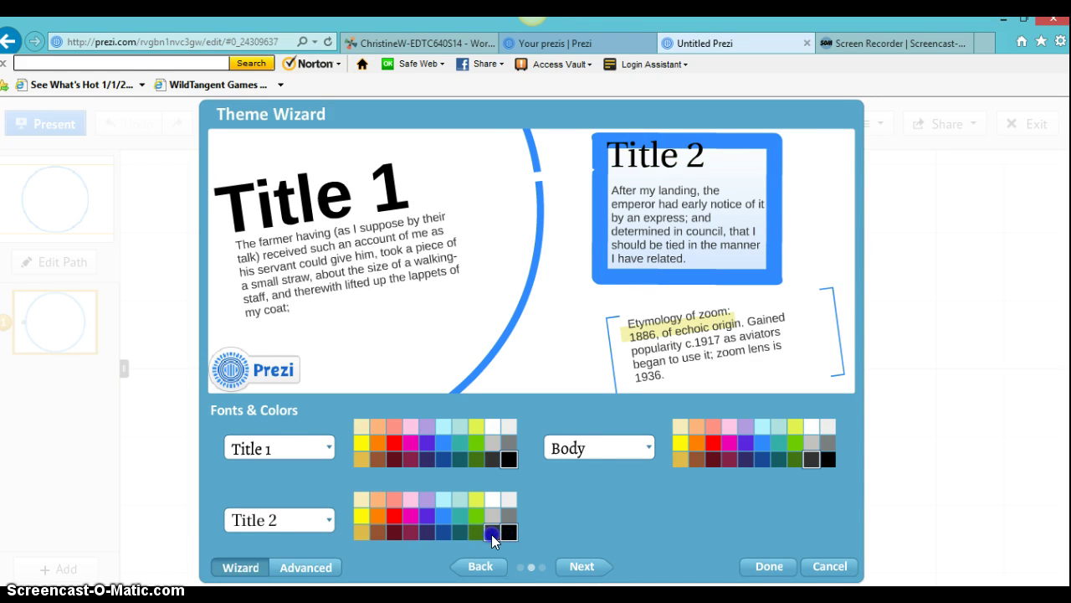
pyautogui.click(491, 533)
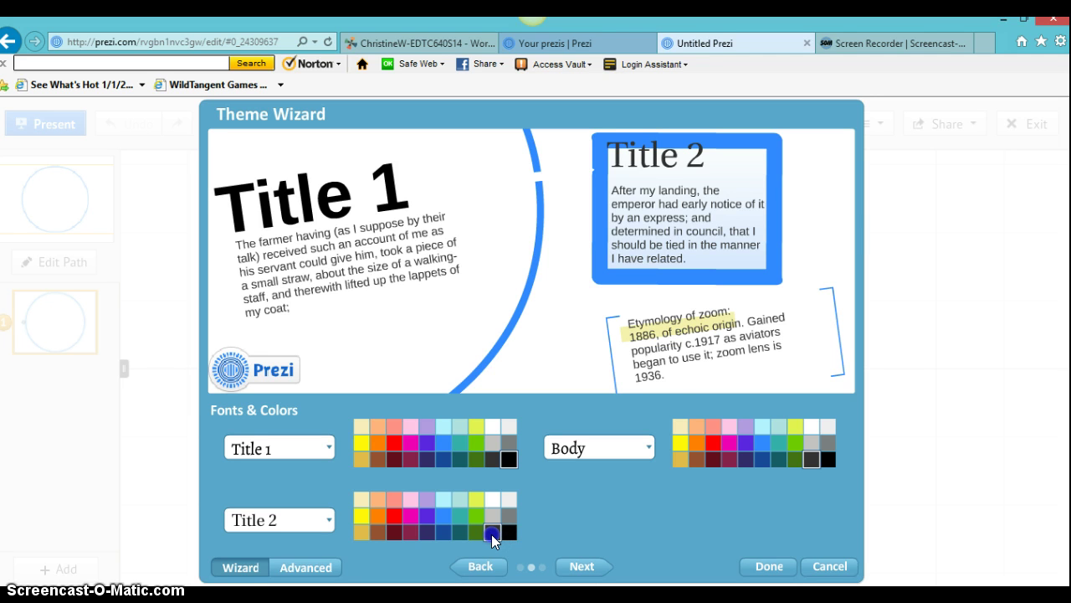
# Step: Make the body text black with its font unchanged, then advance to the Shapes step
pyautogui.click(649, 450)
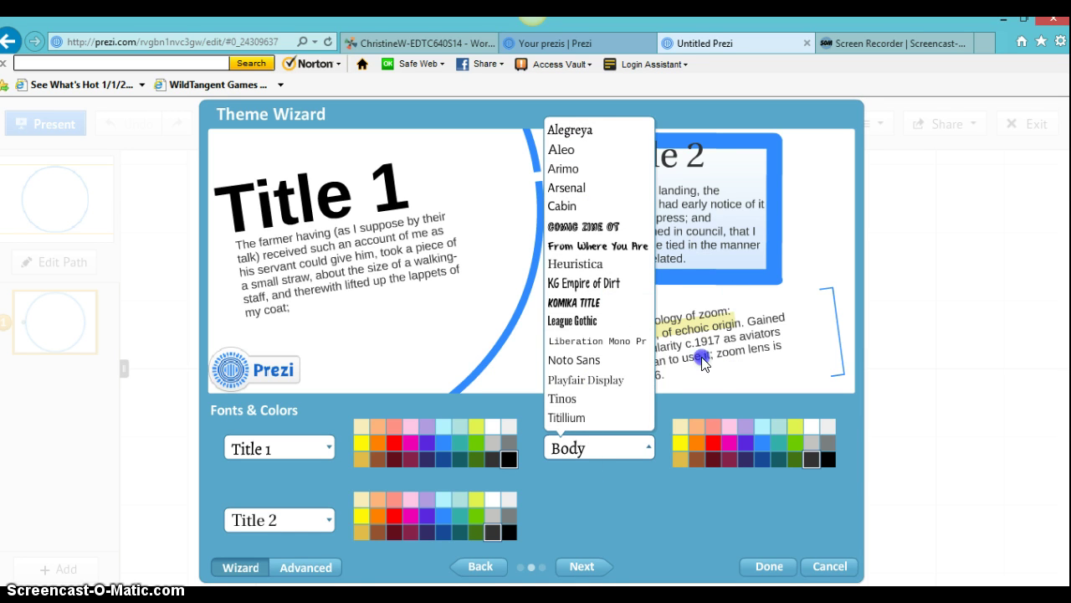
pyautogui.click(656, 504)
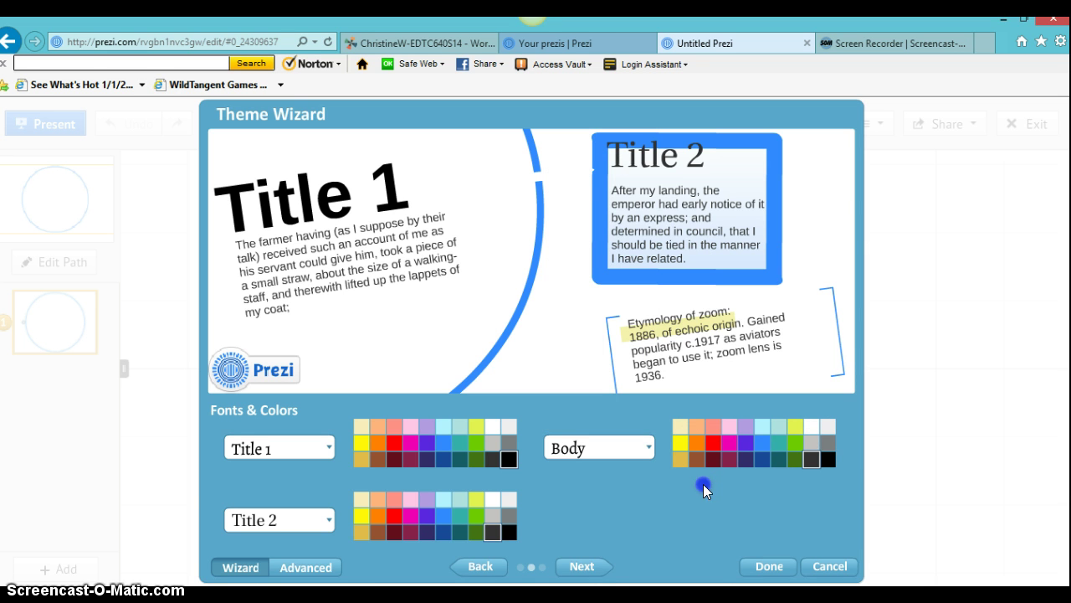
pyautogui.click(829, 454)
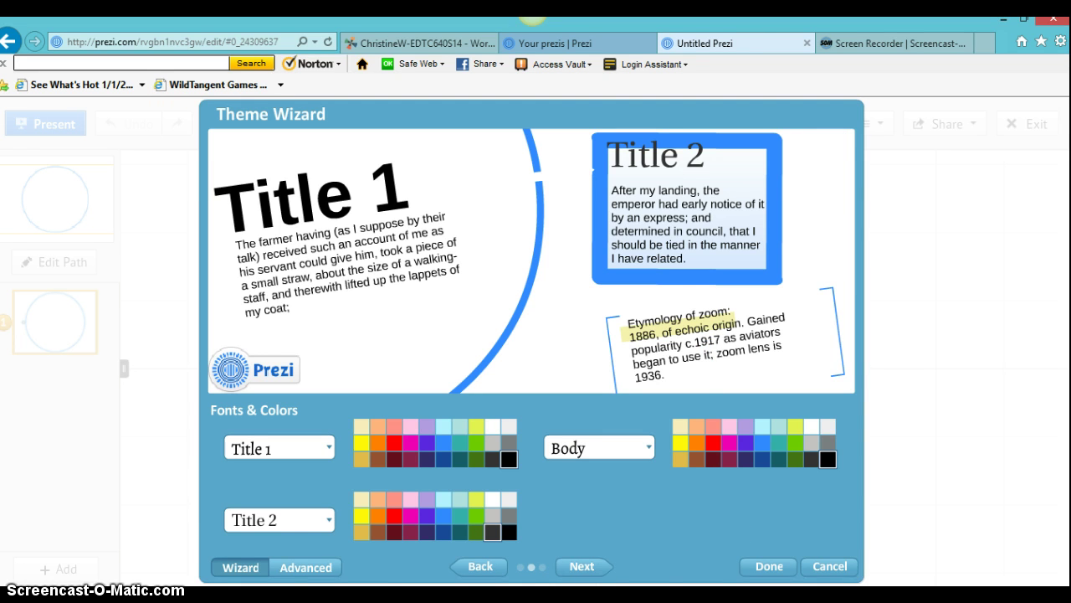
pyautogui.click(578, 568)
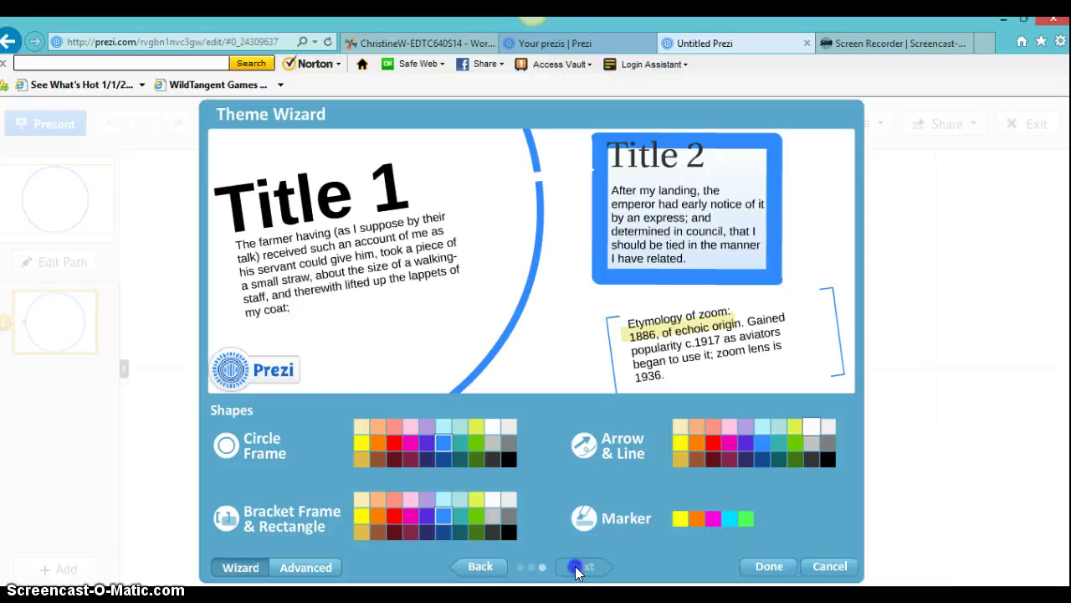
# Step: Set the circle frame to dark grey after trying purple and dark teal
pyautogui.click(229, 446)
pyautogui.click(429, 440)
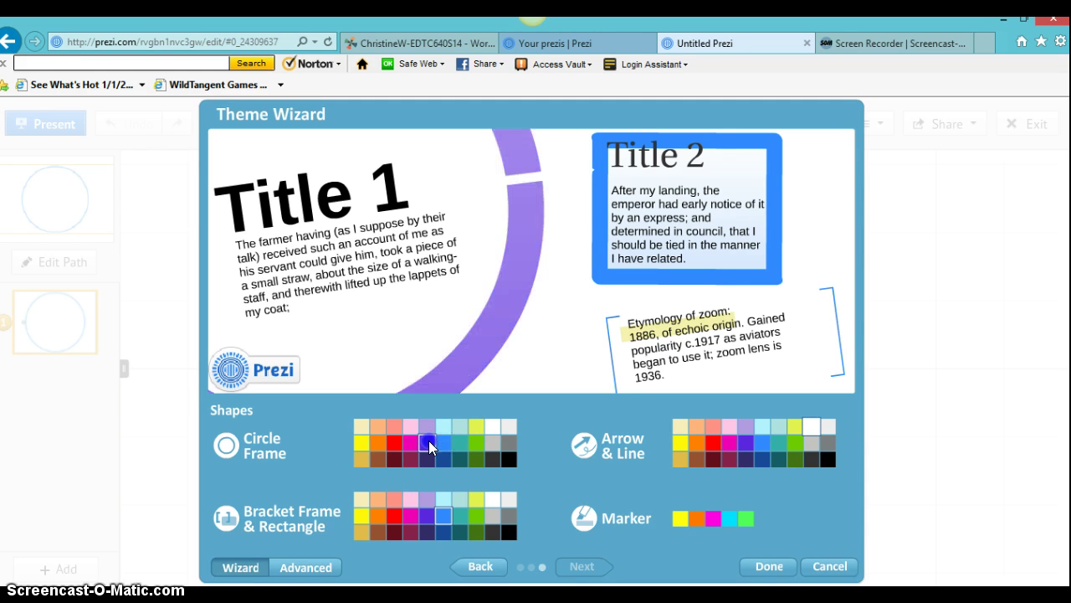
pyautogui.click(490, 461)
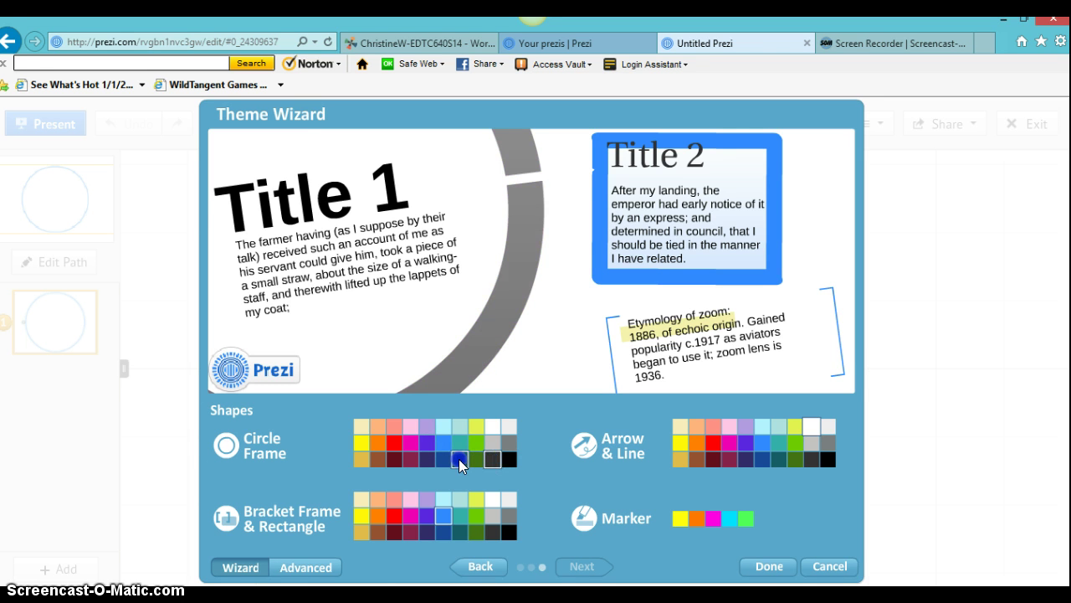
pyautogui.click(458, 458)
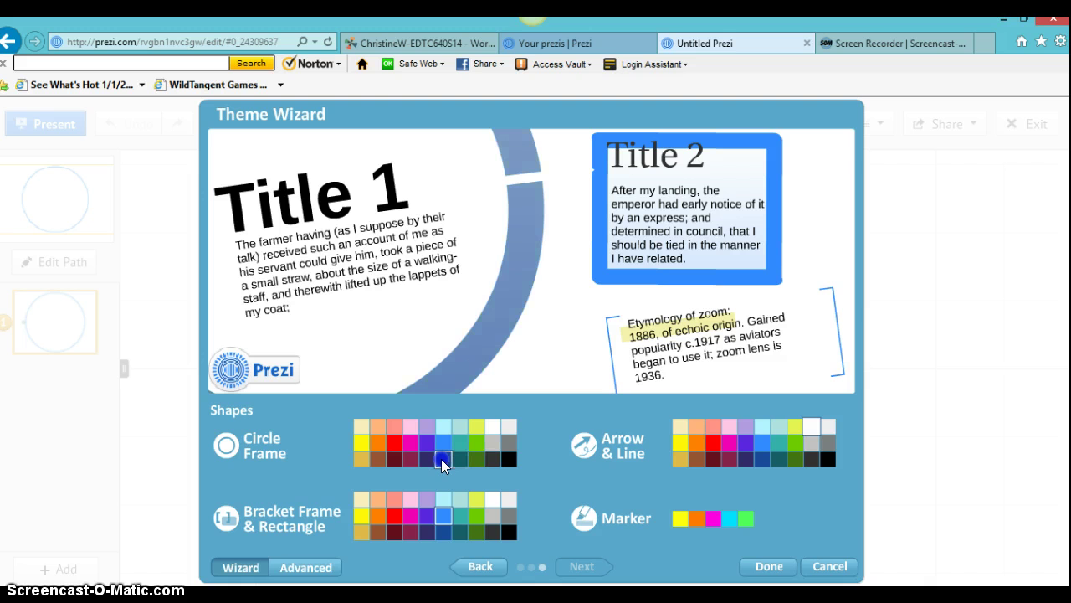
pyautogui.click(509, 459)
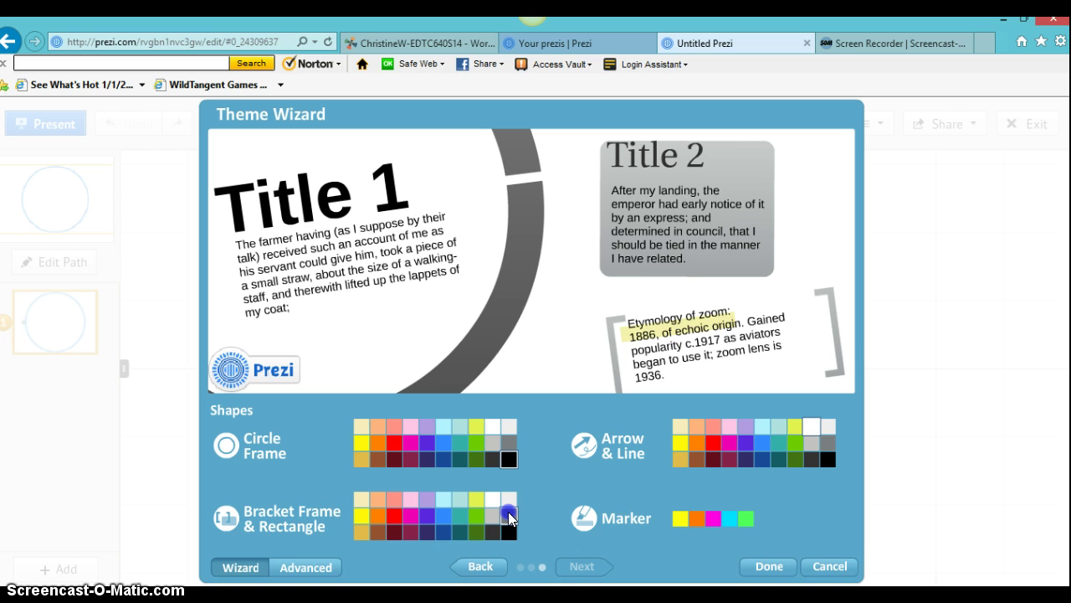
# Step: Make bracket frames and rectangles grey, and arrows and lines dark red instead of yellow
pyautogui.click(507, 513)
pyautogui.click(682, 441)
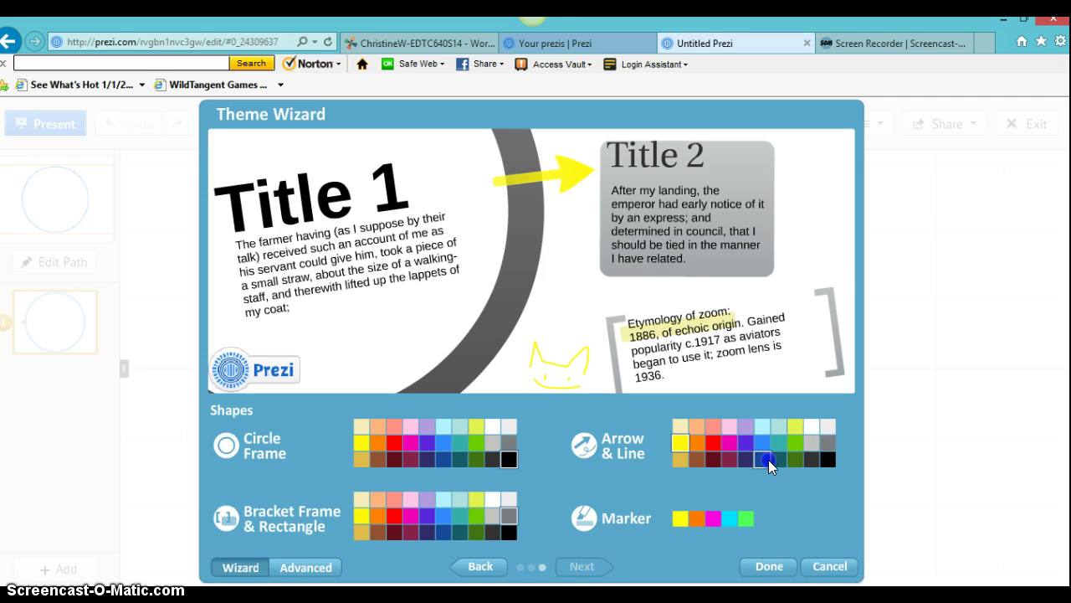
pyautogui.click(715, 456)
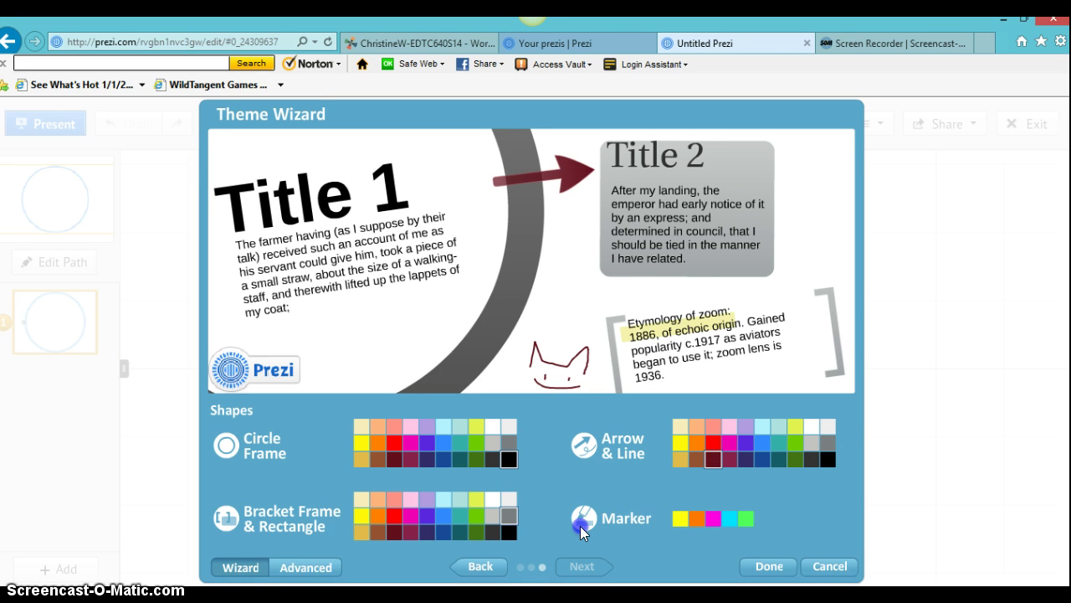
pyautogui.click(742, 519)
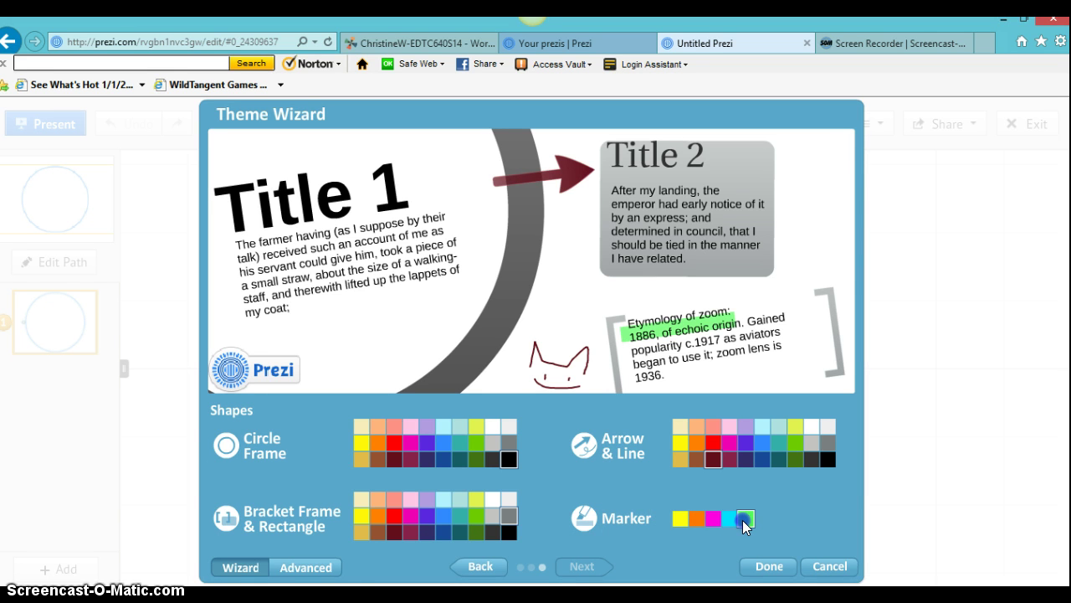
pyautogui.click(679, 518)
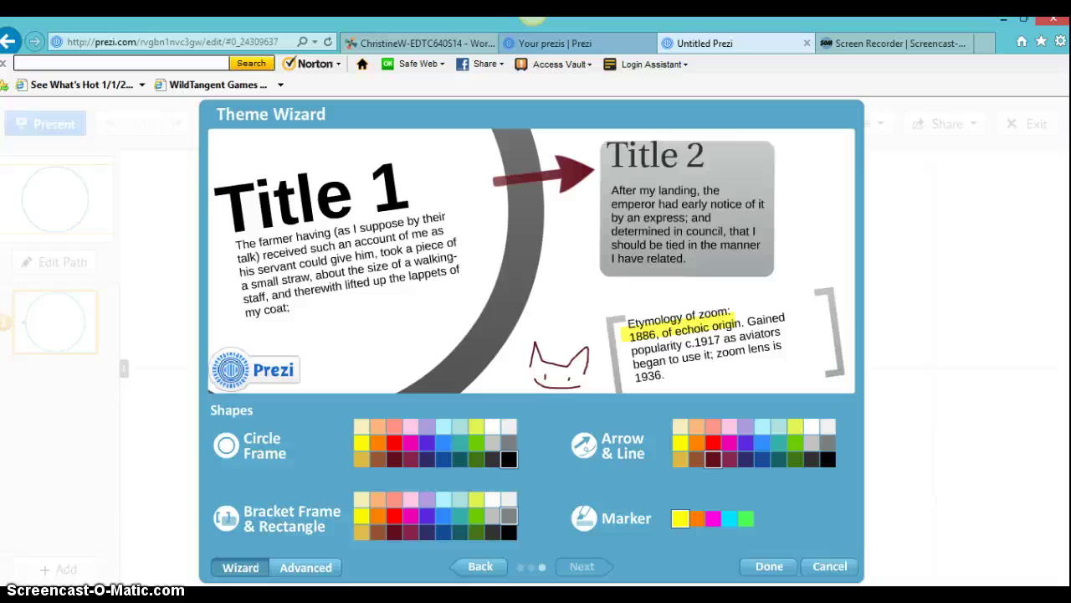
# Step: Finish the Theme Wizard so the custom theme's dark grey circle frame appears on the blank prezi
pyautogui.click(769, 567)
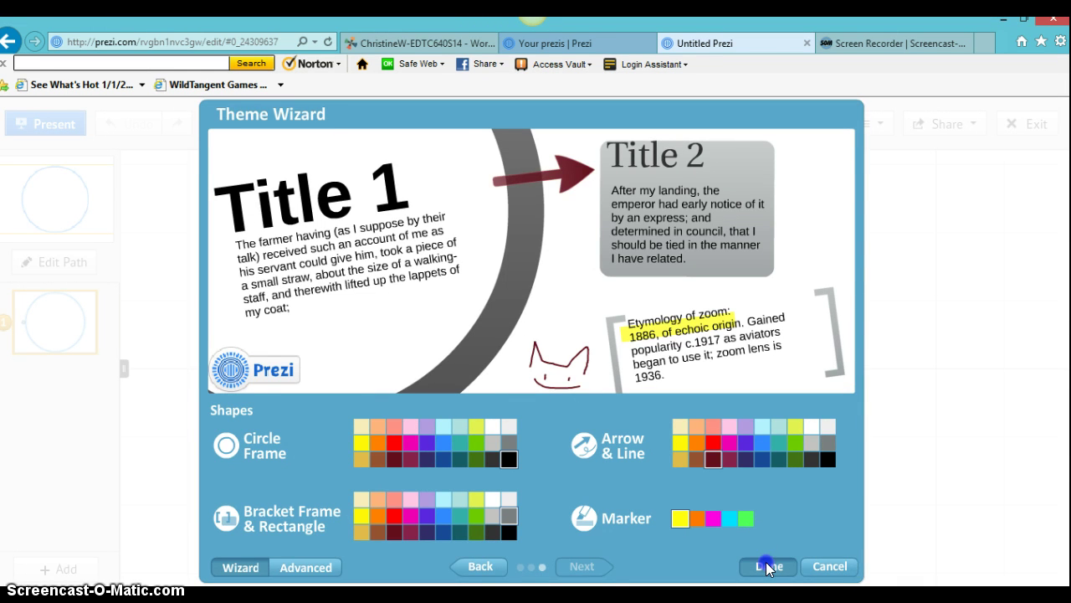